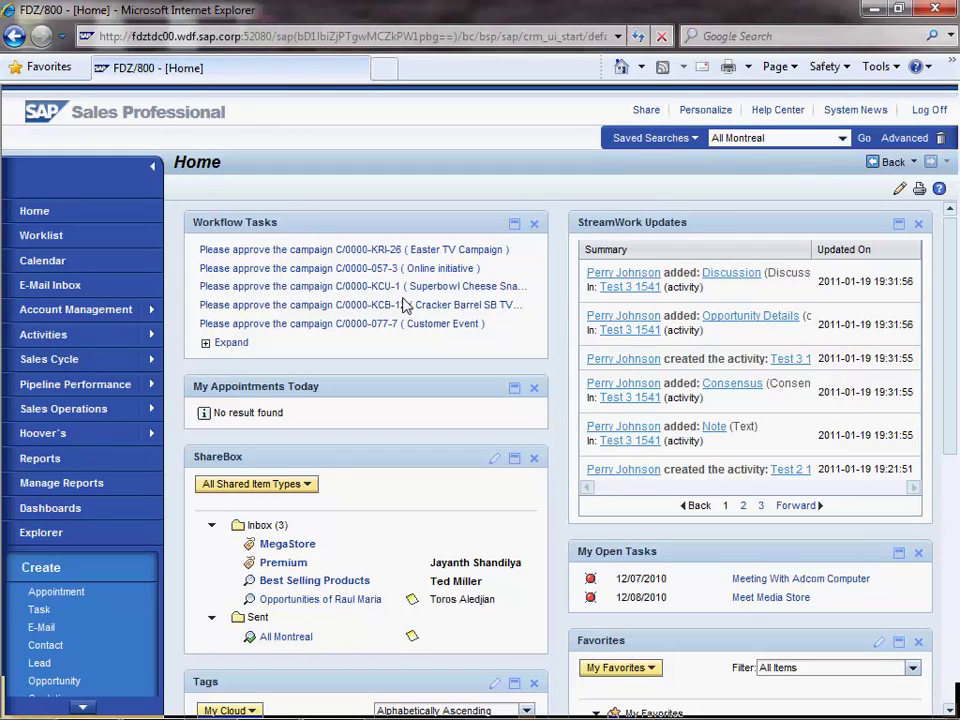
Collapse the navigation area and open the ADCOM COMPUTER opportunity from the favorites
left_click(155, 172)
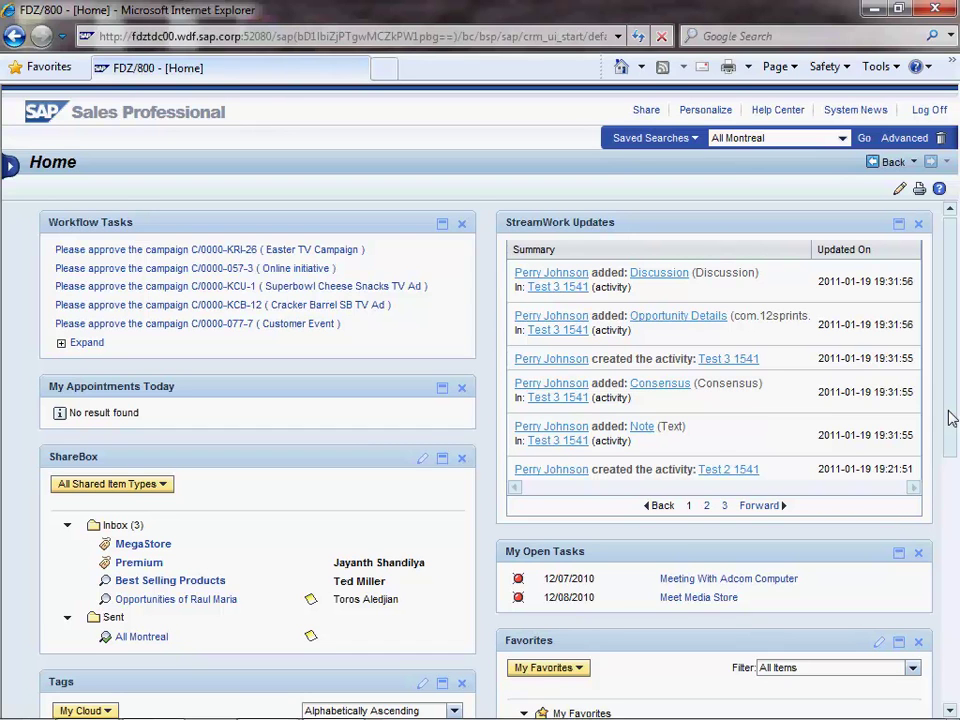
scroll(951, 418, "down", 3)
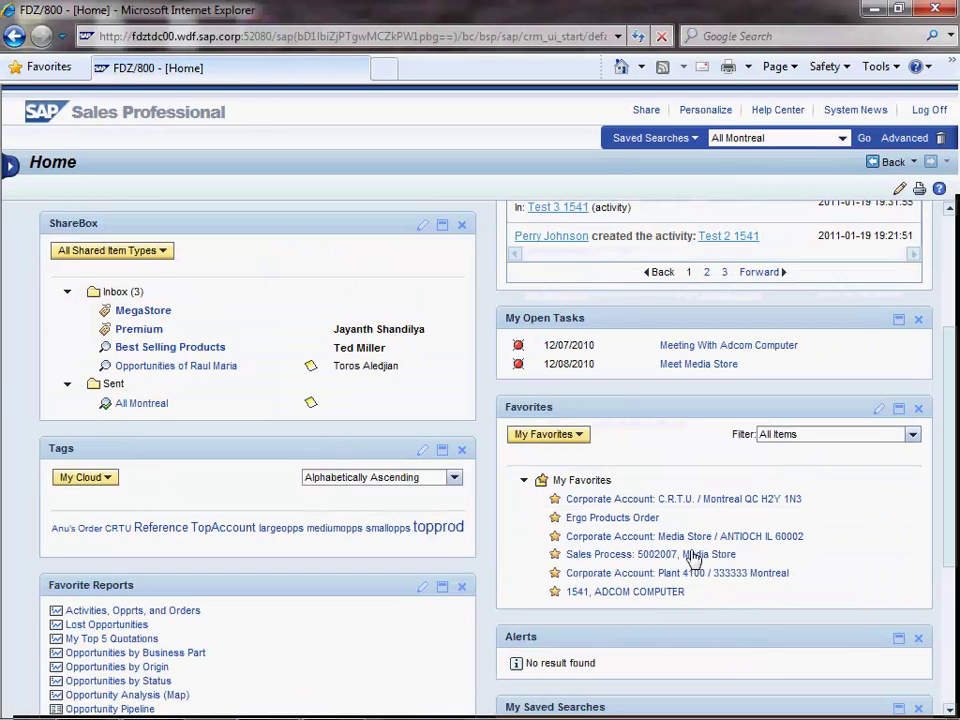
left_click(658, 592)
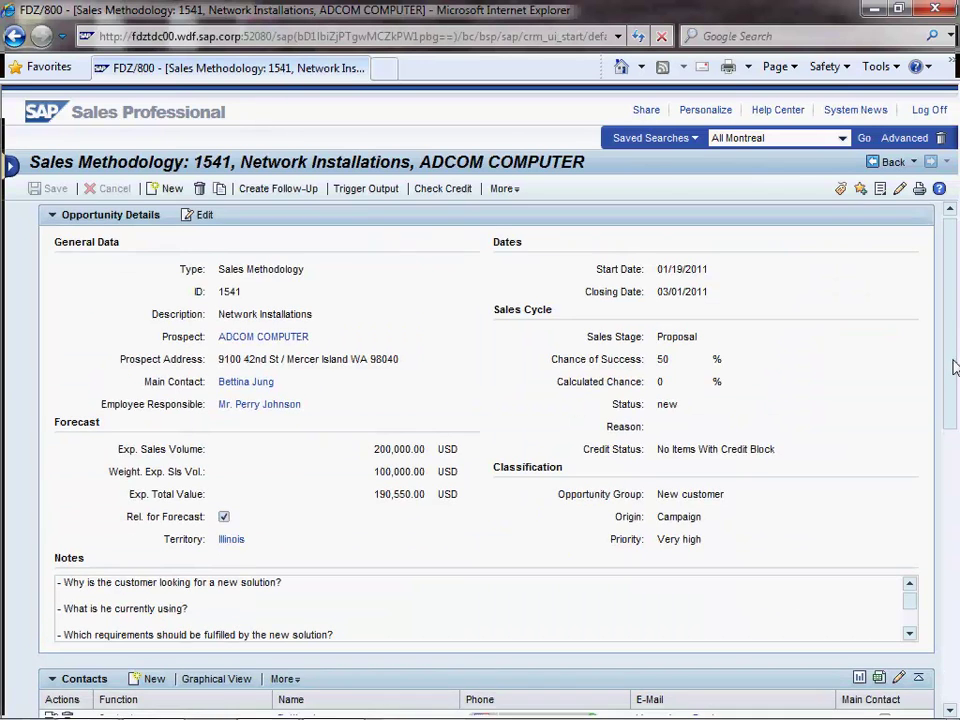
Expand the opportunity's Sales Team section to review its members
scroll(47, 535, "down", 5)
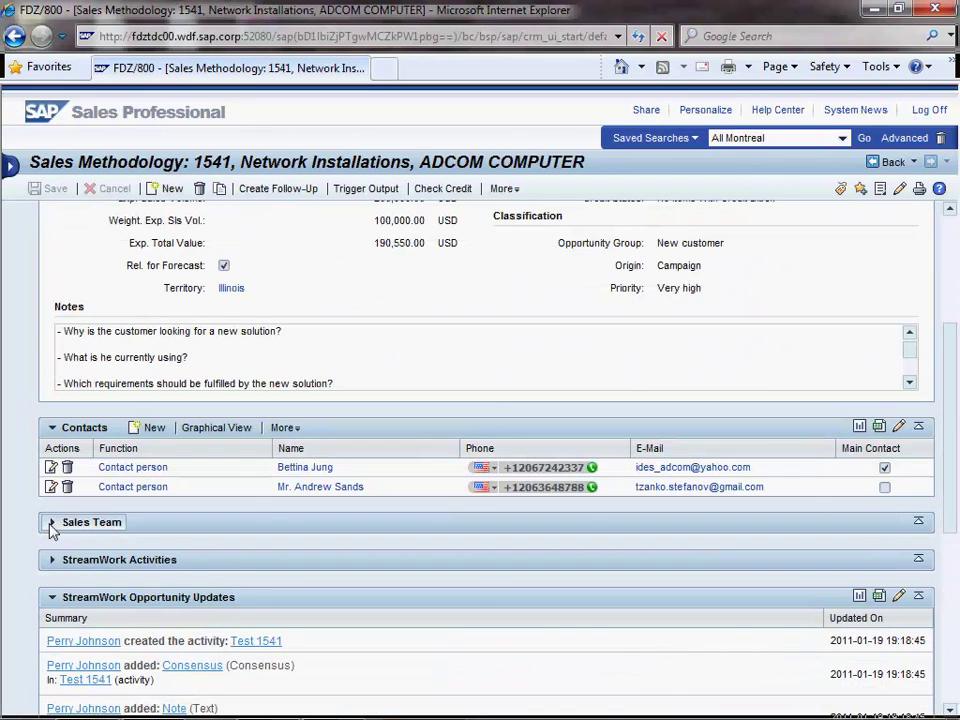
left_click(55, 523)
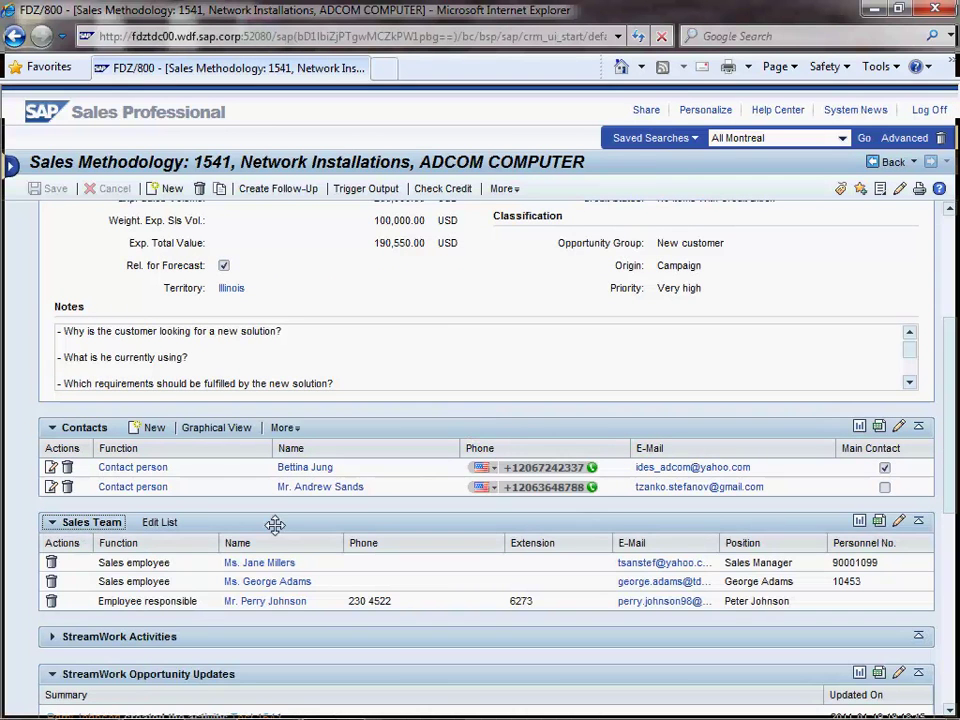
scroll(955, 302, "up", 5)
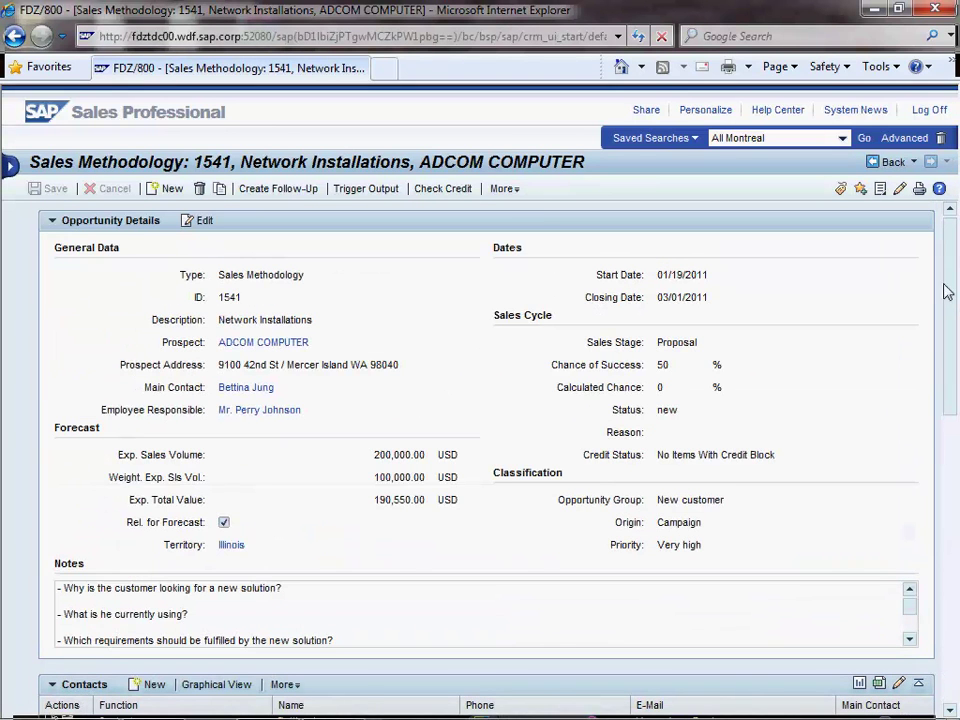
Start a StreamWork activity titled "Discuss Hardware" with the description "Offer competitive hardware" and the CRM Full Decision Template
left_click(505, 190)
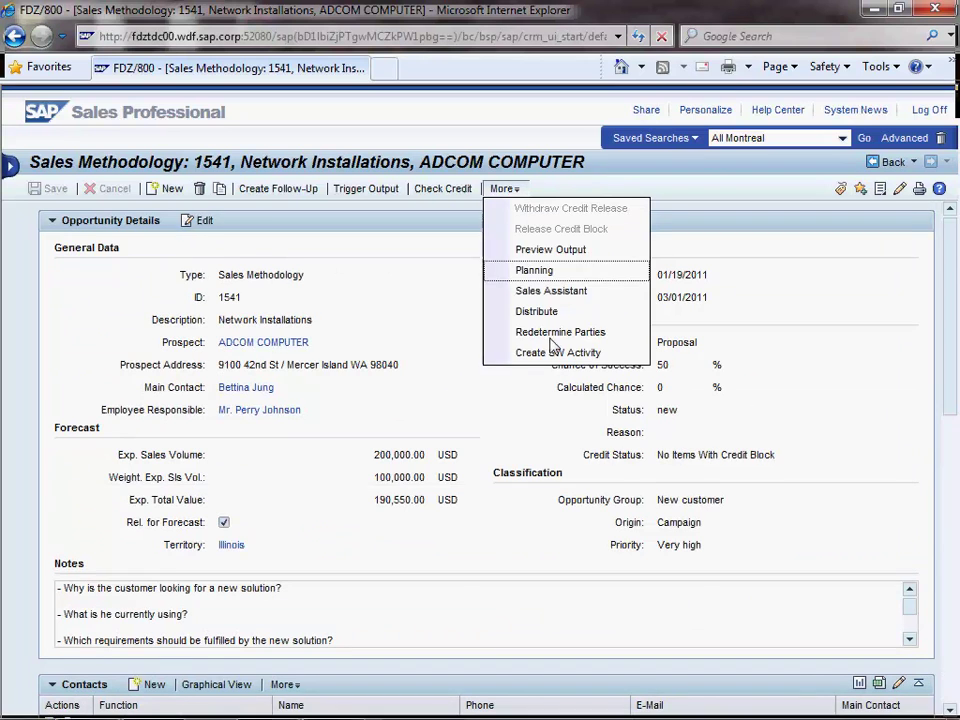
scroll(555, 366, "down", 1)
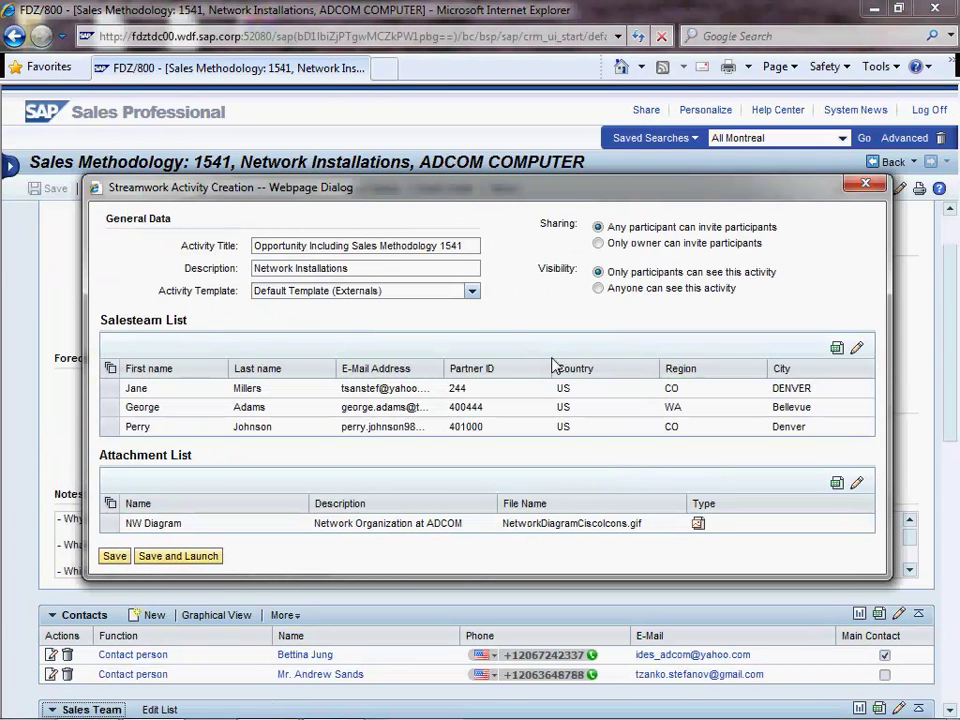
triple_click(385, 245)
type("Discuss Hardware")
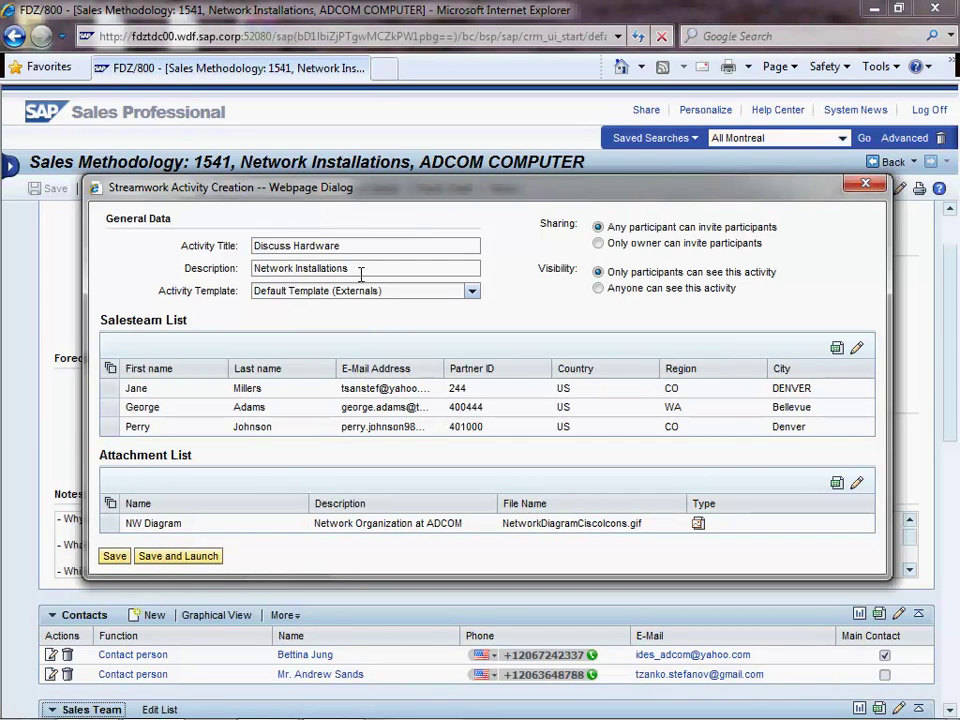
triple_click(317, 268)
type("Offer competitive hardware")
left_click(473, 291)
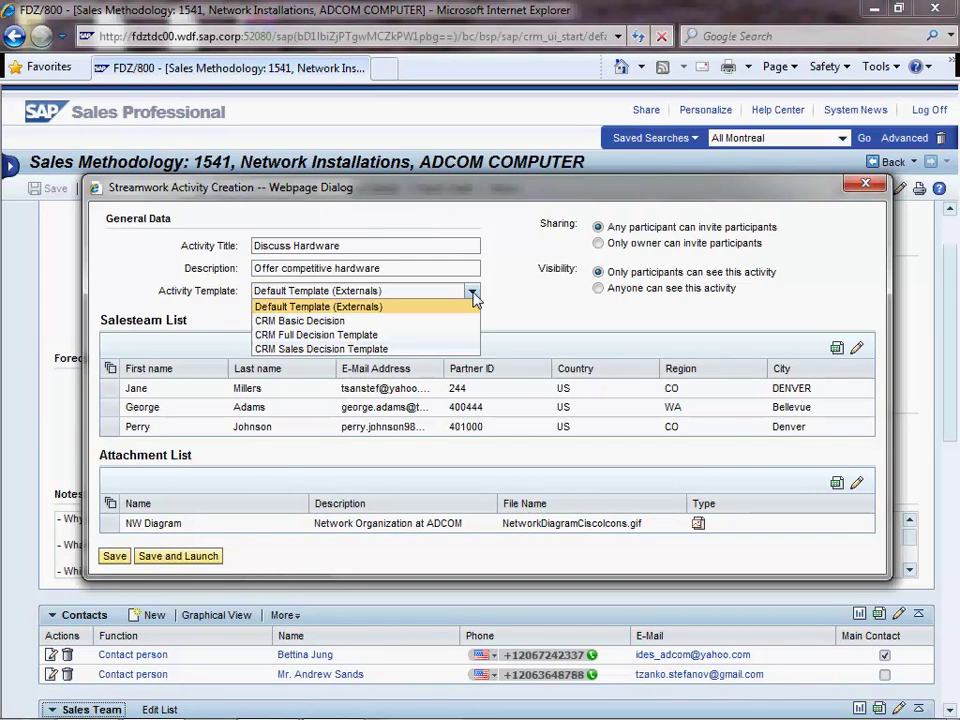
left_click(376, 337)
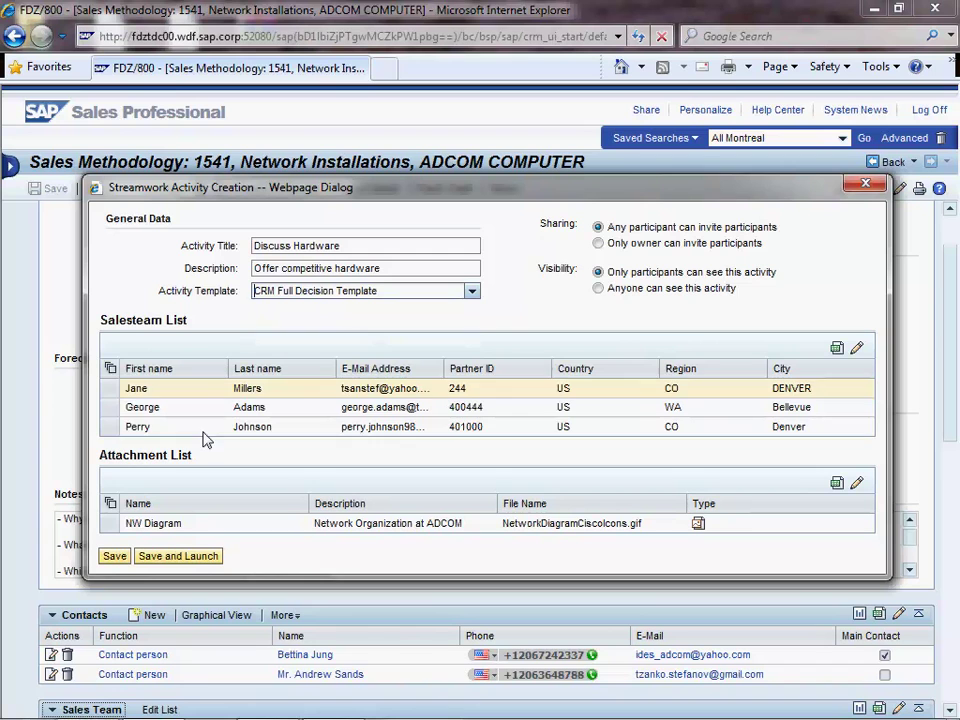
Include the first two sales team members and the NW Diagram attachment, and save and launch the activity
left_click(110, 391)
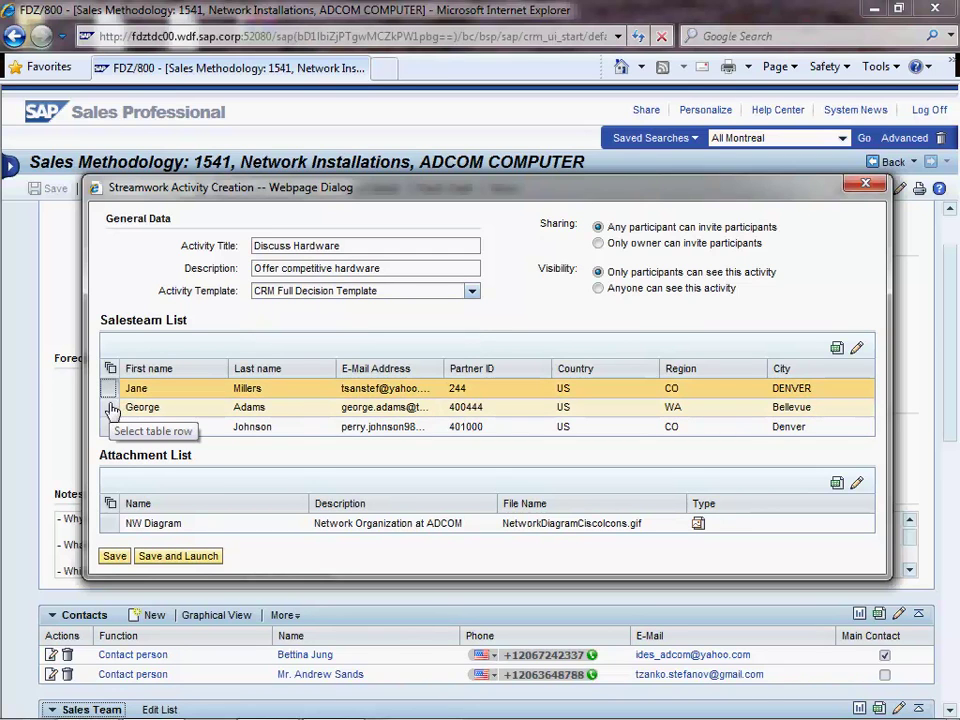
left_click(110, 408)
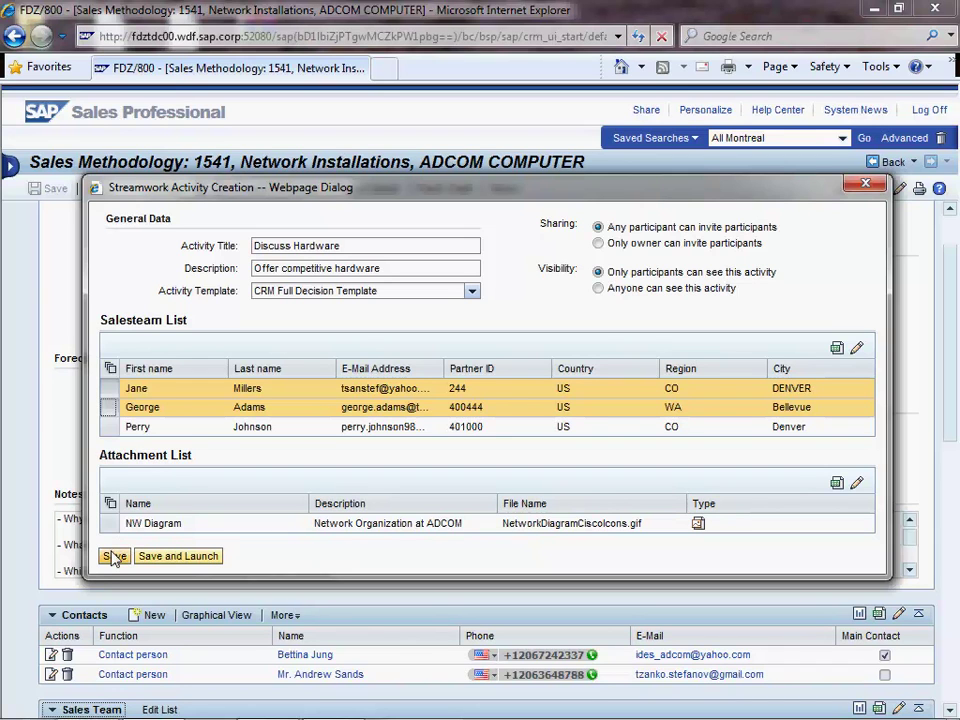
left_click(110, 524)
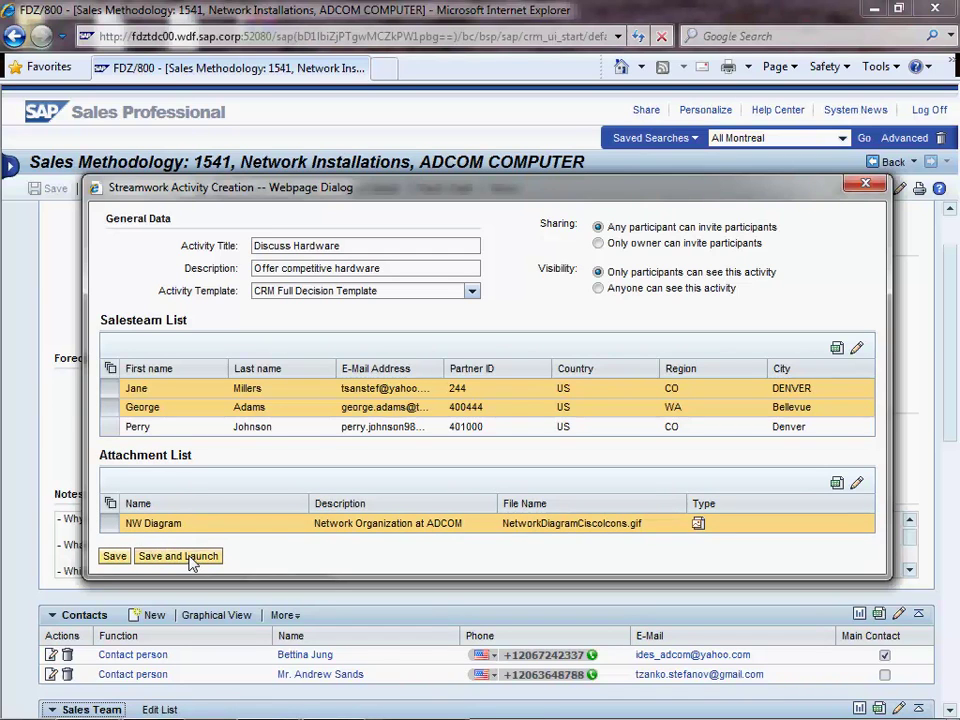
left_click(178, 556)
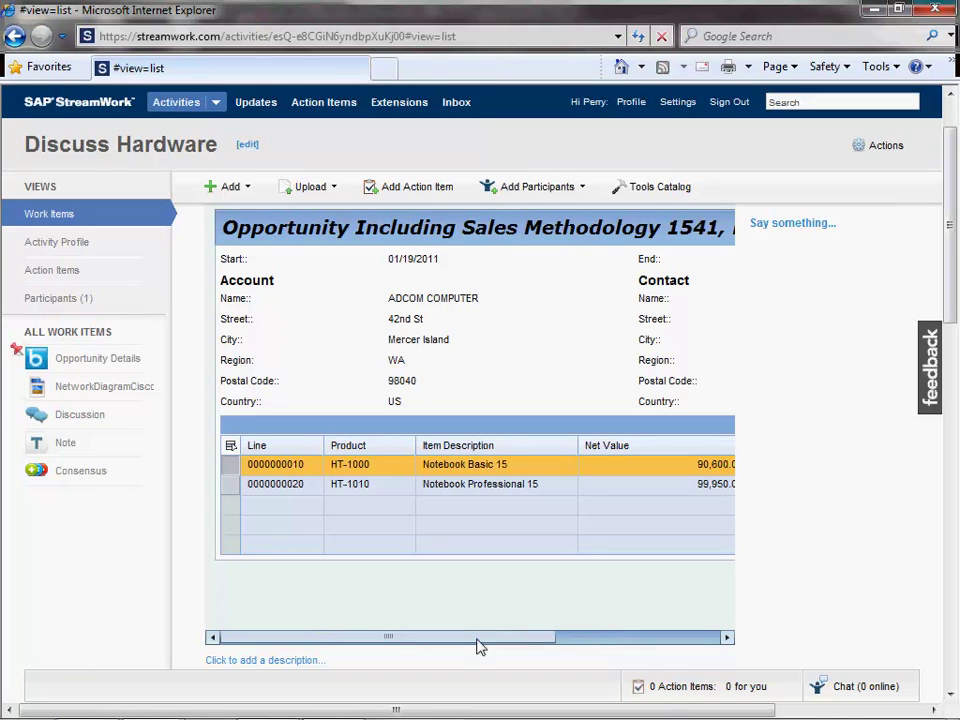
Post "We need to figure out the best offering that fits into their IT landscape." in the activity's Discussion
left_click_drag(480, 638, 452, 641)
left_click_drag(945, 204, 917, 471)
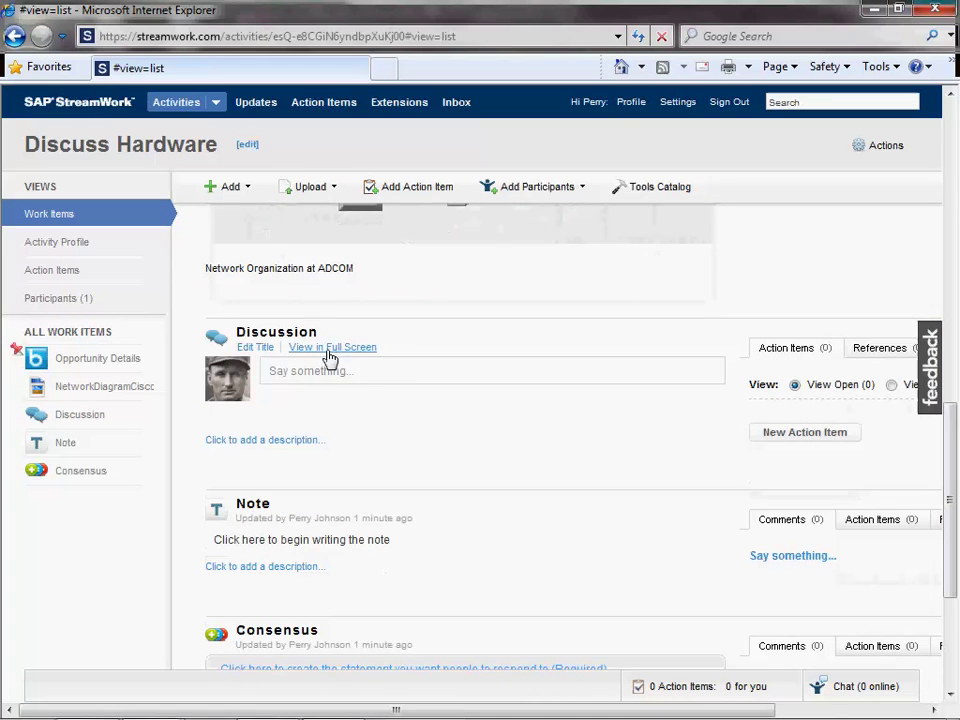
left_click(303, 378)
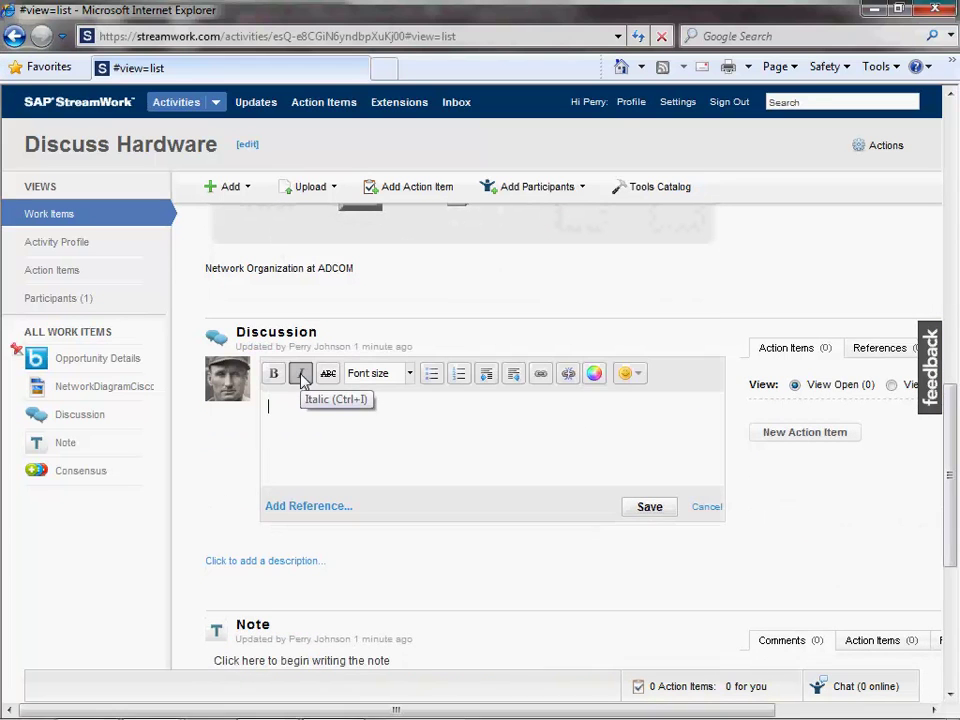
type("We need to figure out the best offering that fits into their IT landscape")
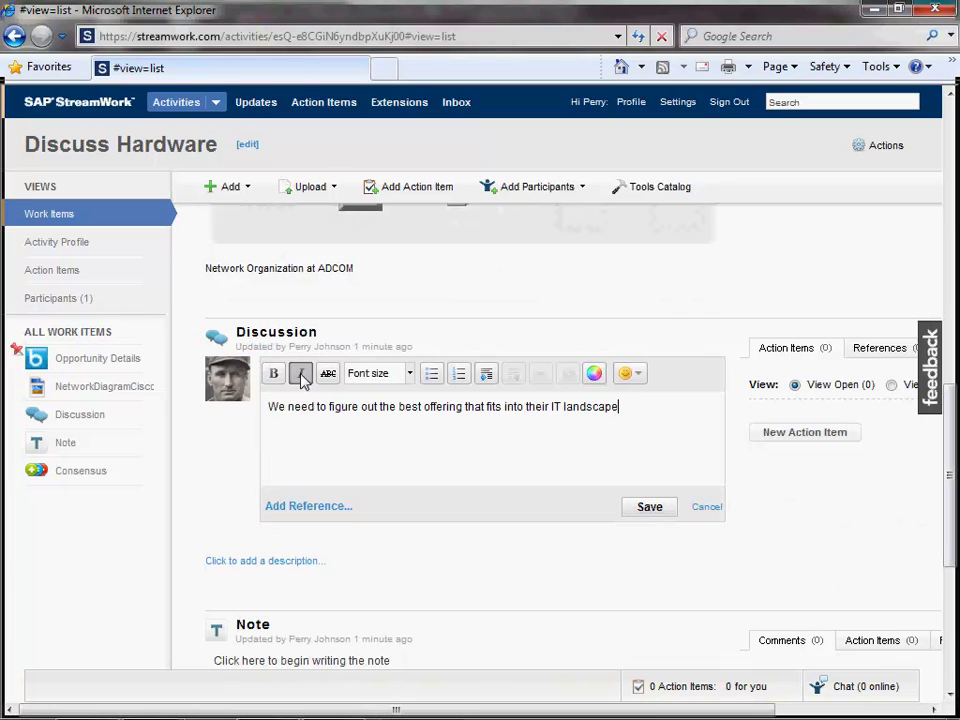
type(".")
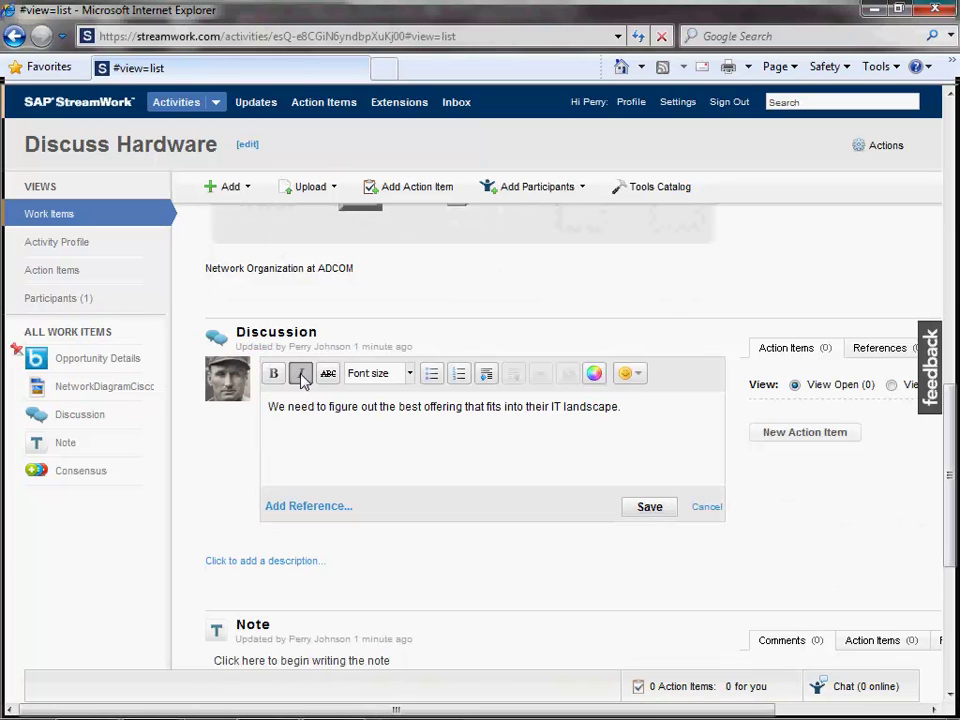
left_click(664, 511)
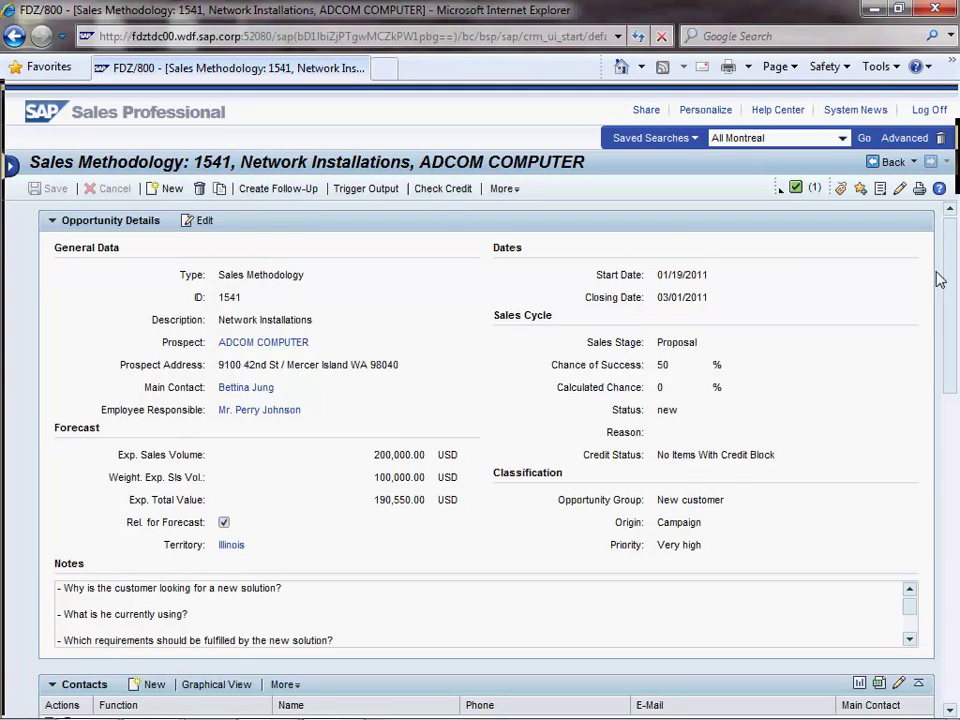
From the CRM opportunity, post "Shall I bring one of our IT consultants?" to the Discuss Hardware StreamWork activity
left_click_drag(949, 279, 949, 426)
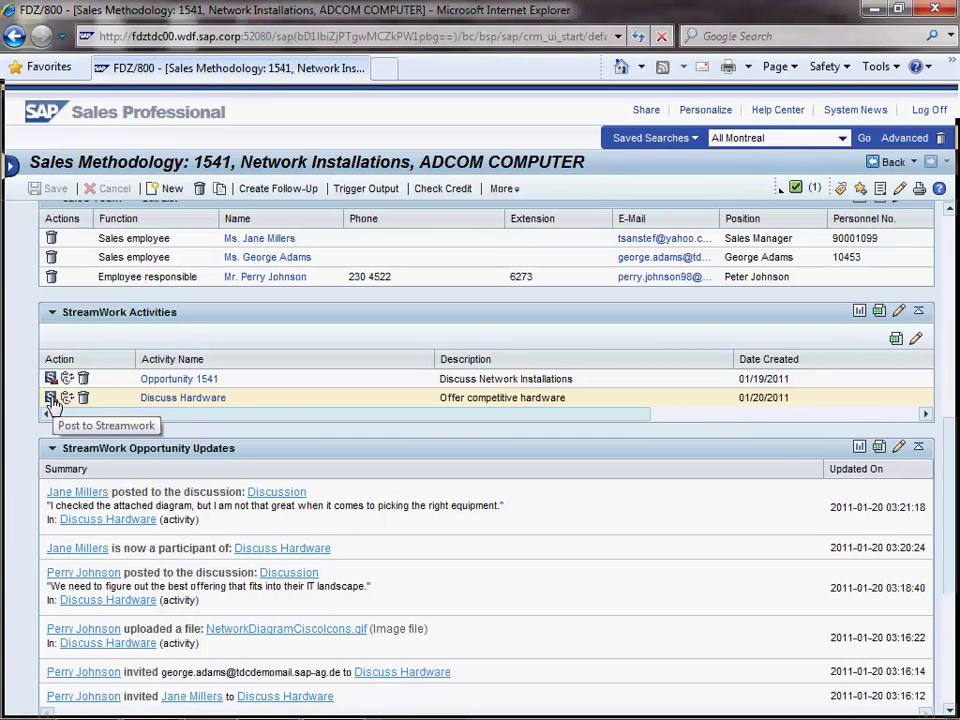
left_click(51, 399)
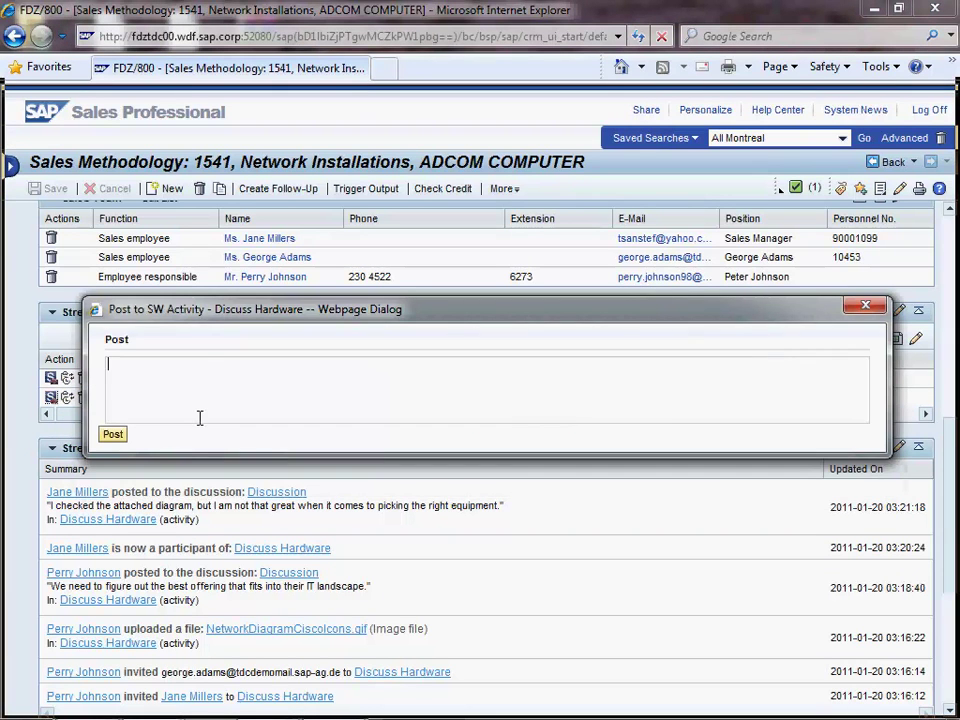
type("Shall I bring one of our IT consultants?")
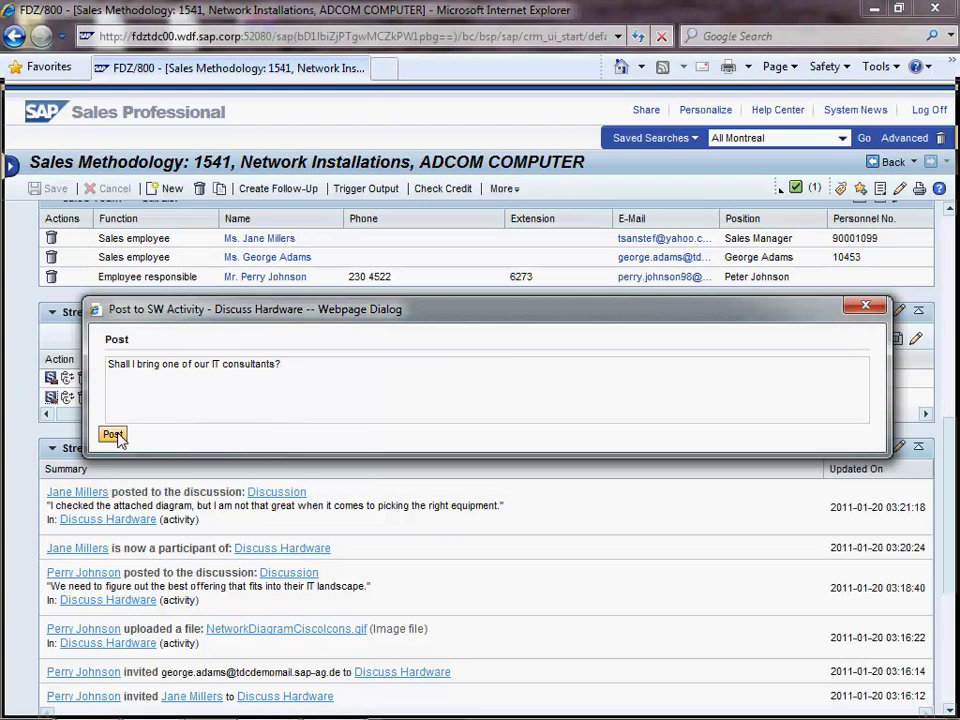
left_click(113, 436)
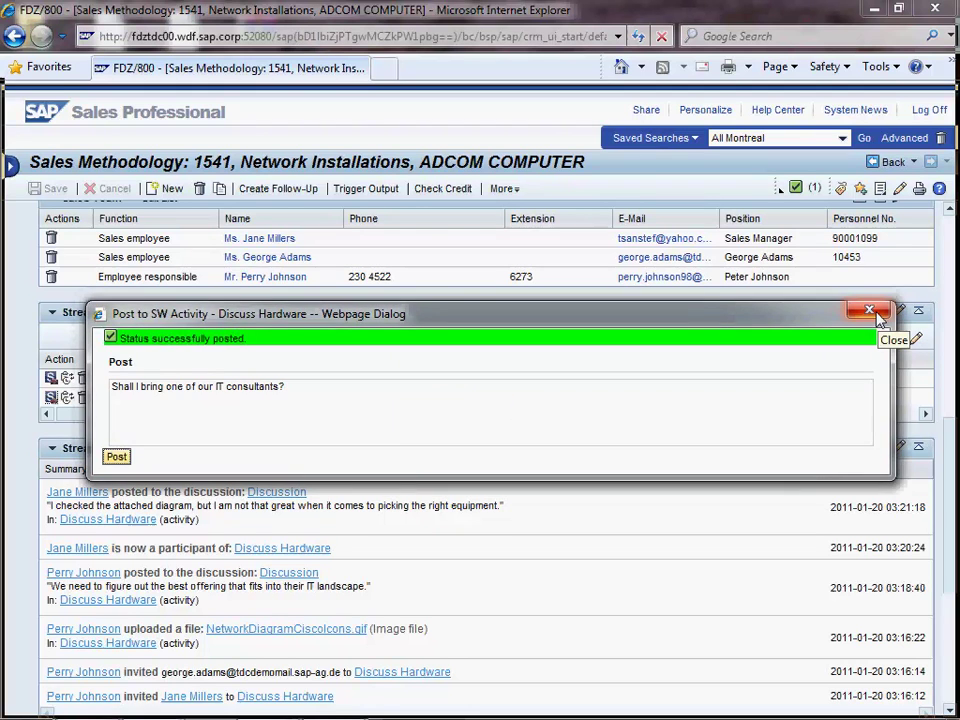
left_click(866, 306)
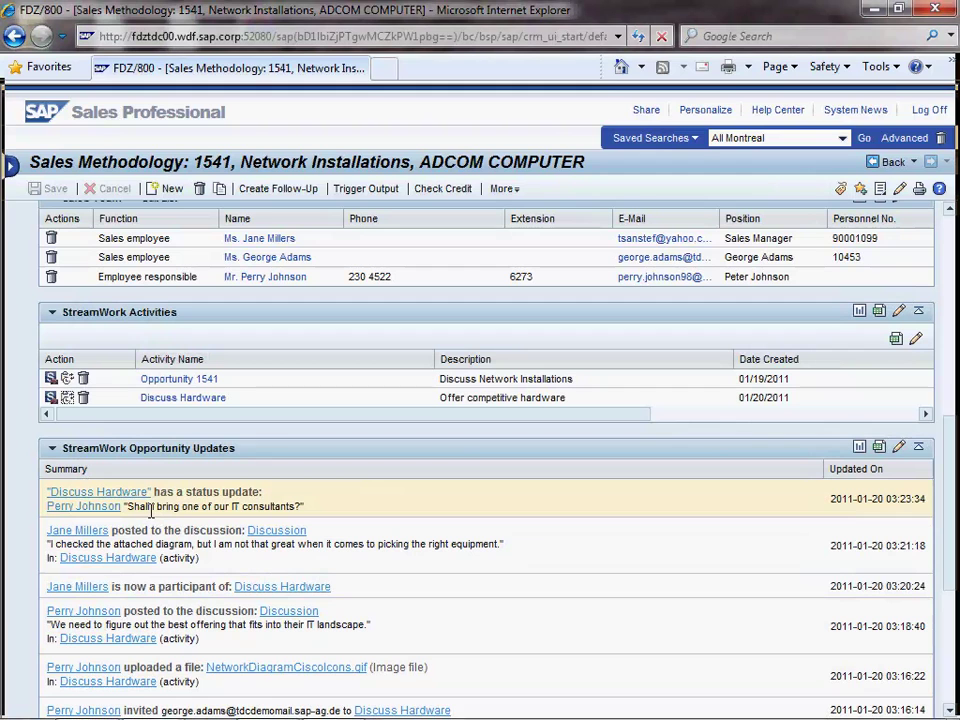
Read the status post in the opportunity updates and the reply to it on the StreamWork activity profile
left_click_drag(150, 510, 290, 512)
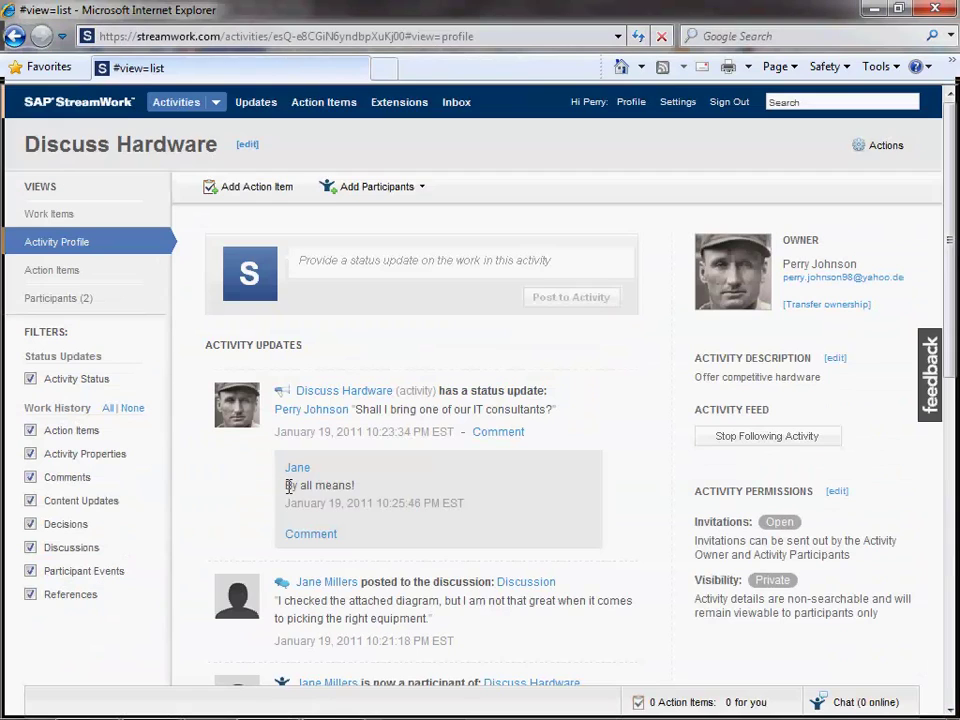
left_click_drag(289, 486, 355, 487)
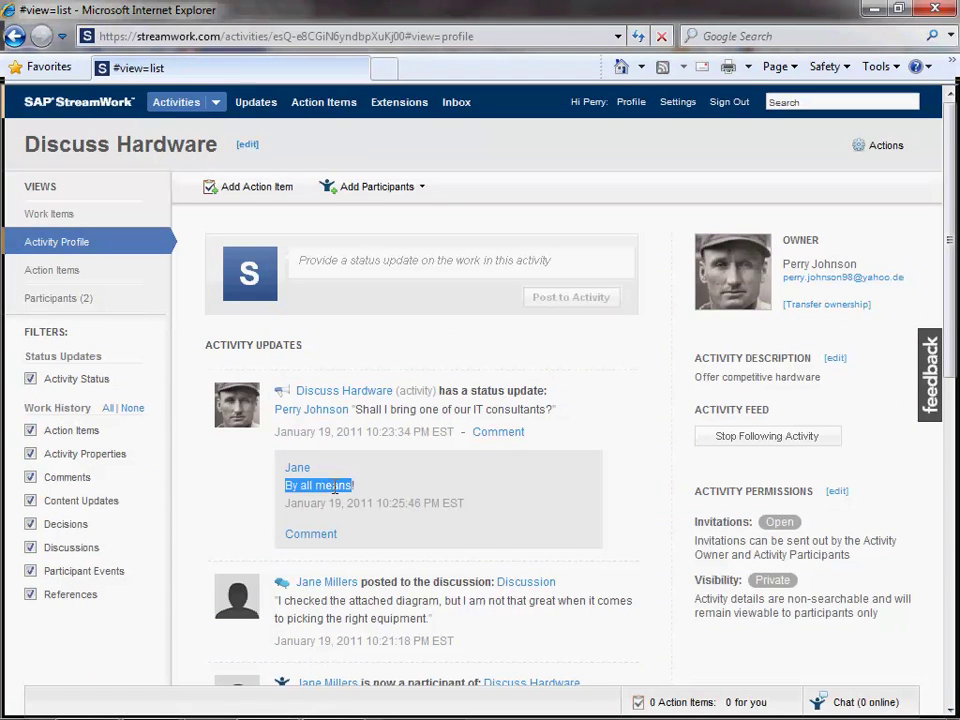
left_click(424, 475)
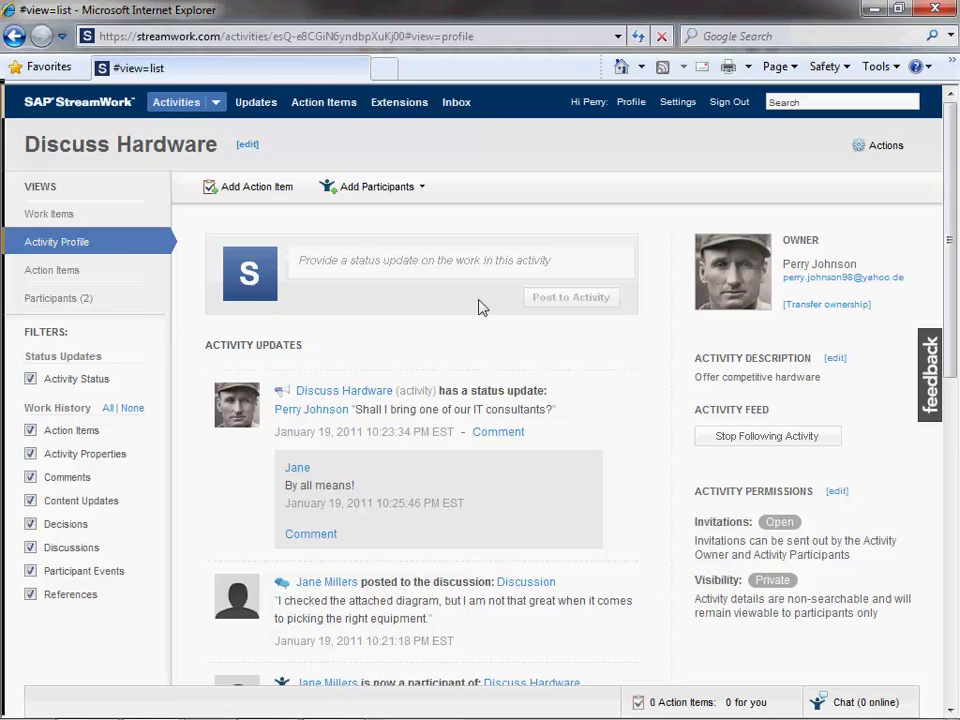
Invite the IT consultant to the Discuss Hardware activity, choosing the suggested contact's e-mail
left_click(420, 190)
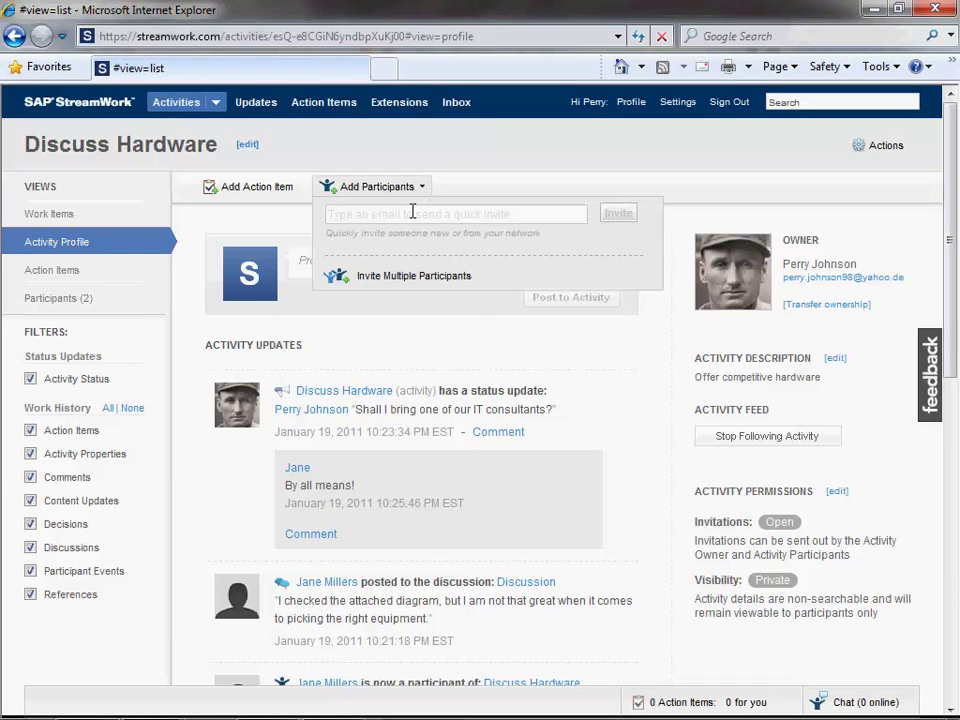
left_click(412, 213)
type("nick")
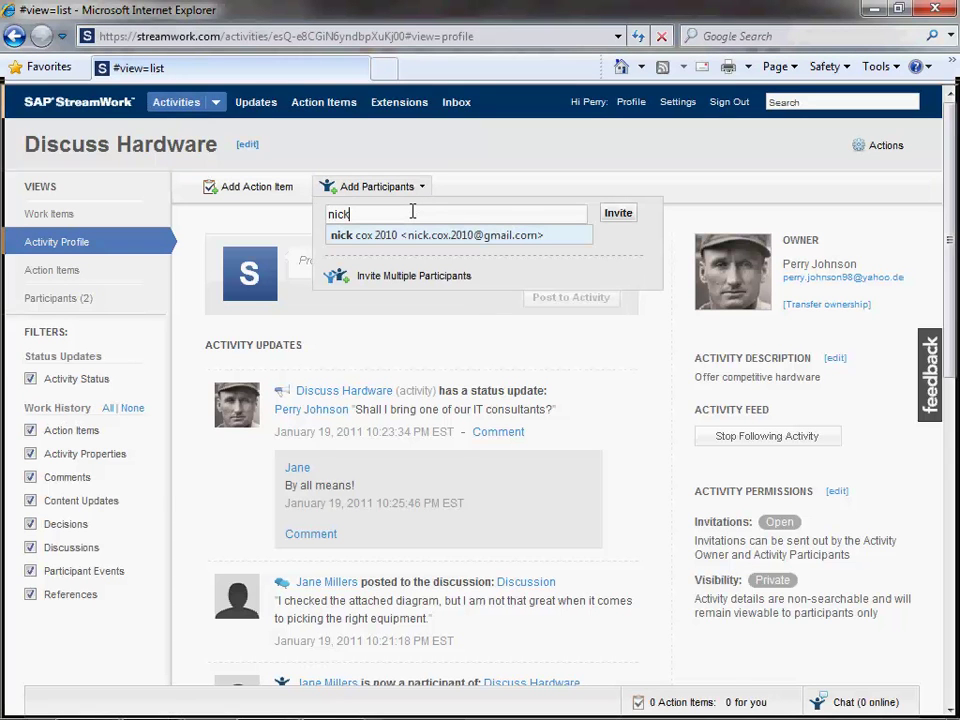
left_click(480, 236)
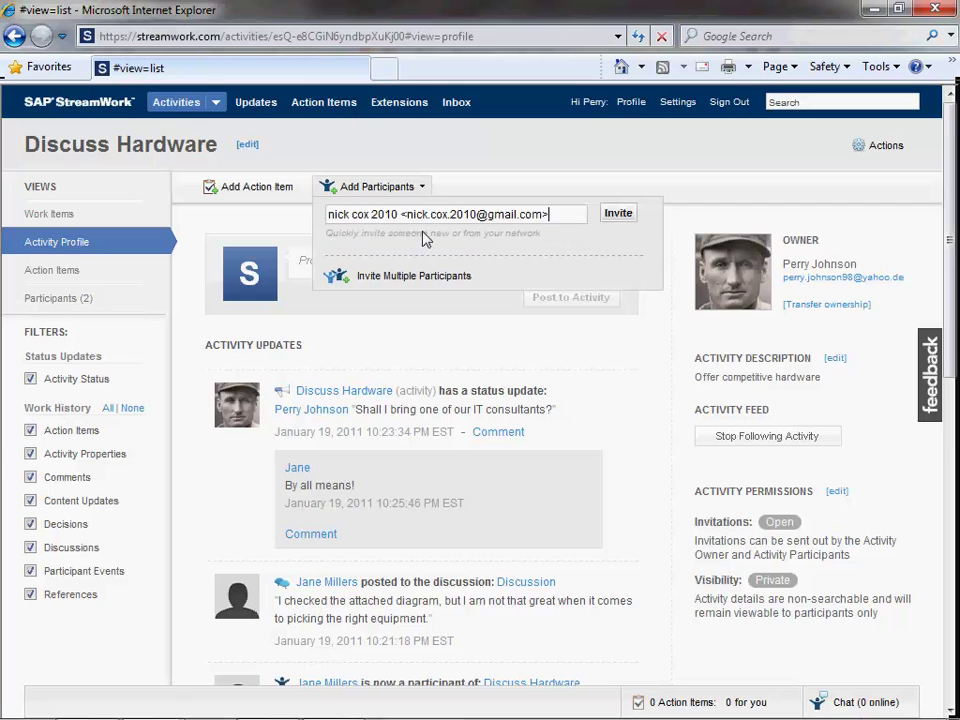
left_click(617, 215)
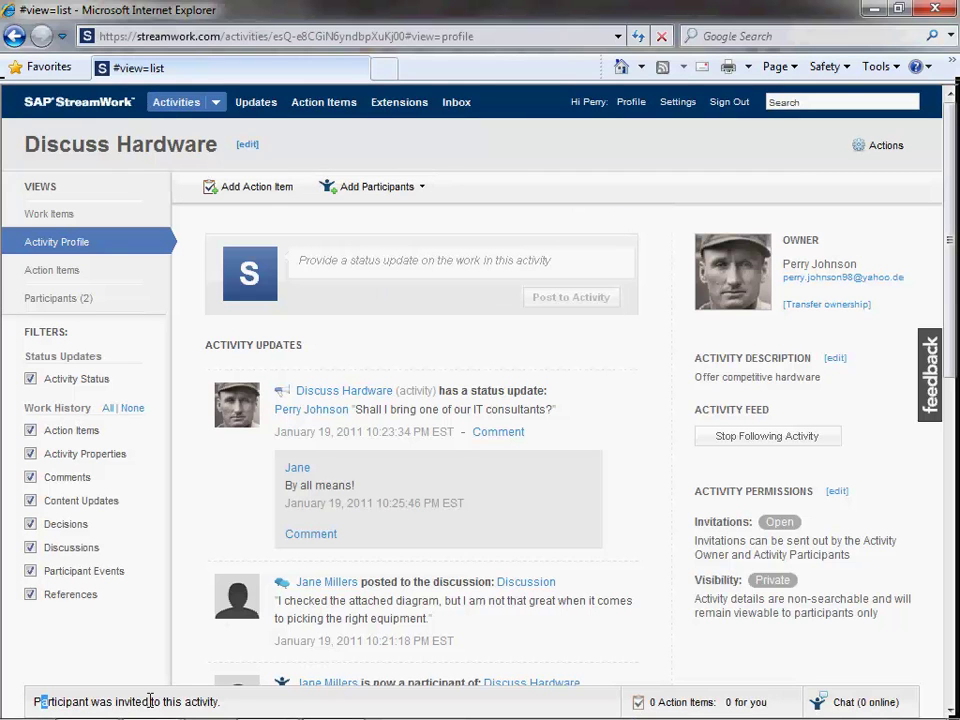
left_click_drag(38, 701, 215, 672)
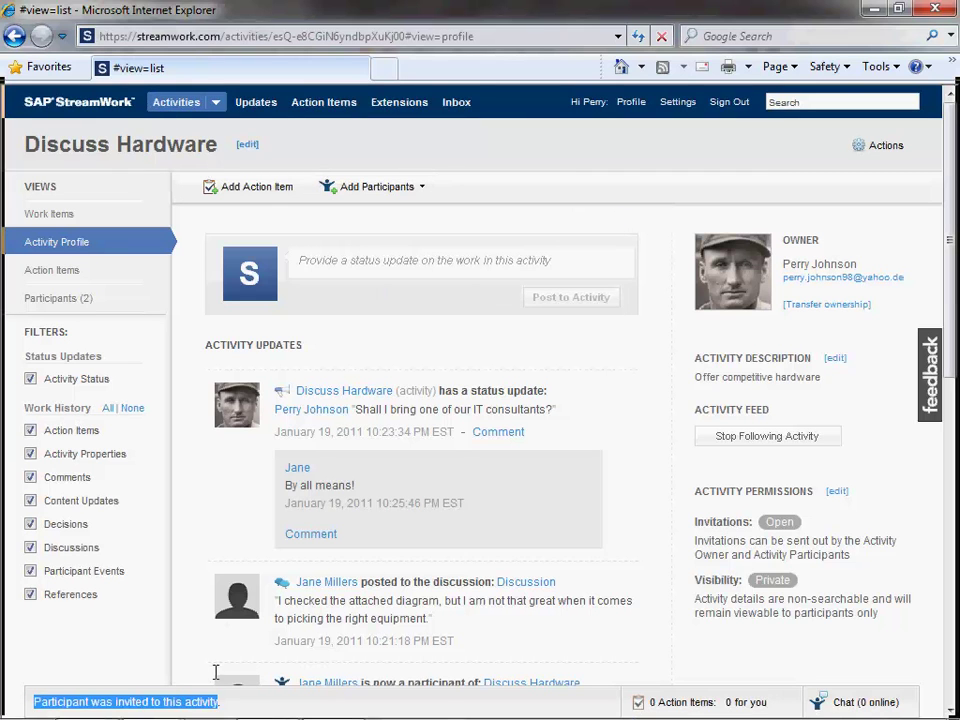
Switch to the invitee's Gmail and follow the acceptance link in the Discuss Hardware invitation e-mail
left_click(411, 224)
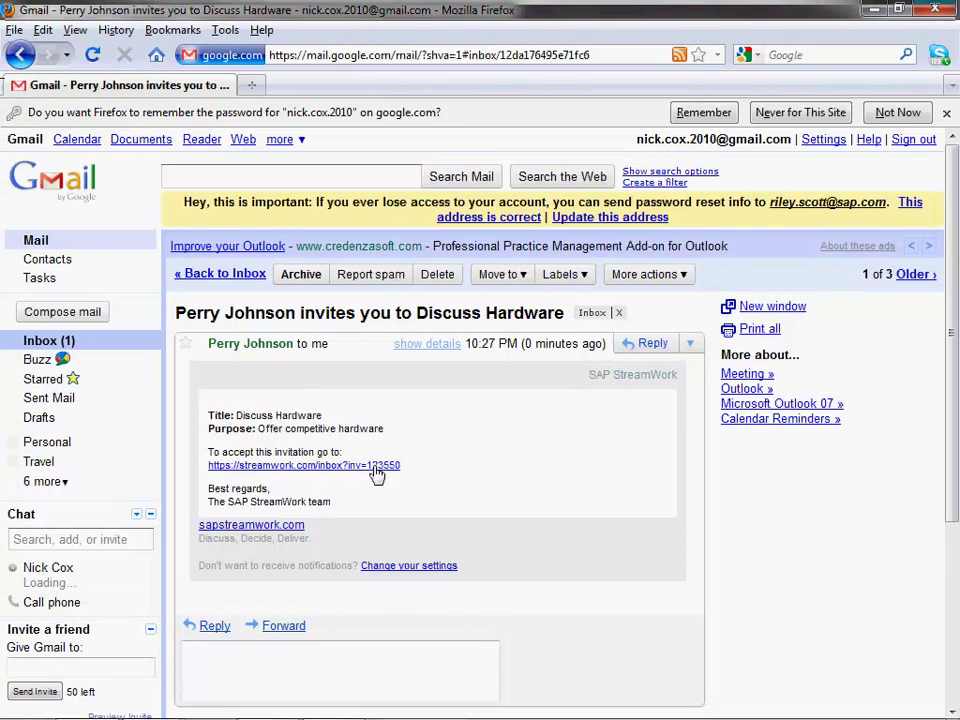
left_click(374, 466)
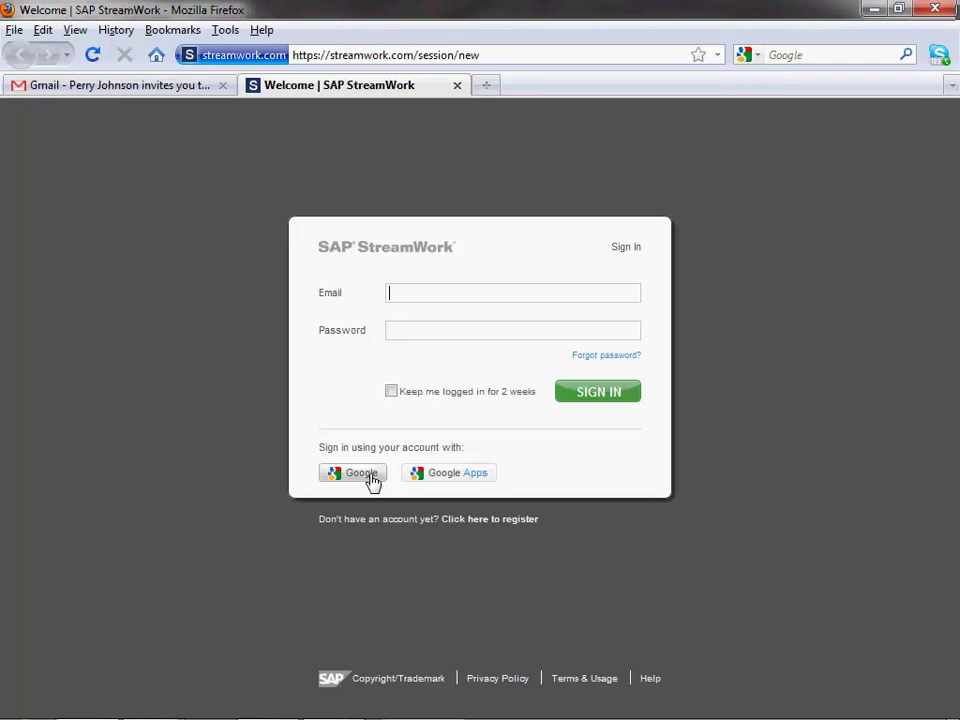
Sign in to StreamWork with the Google account, and accept and open the Discuss Hardware activity from the inbox invitations
left_click(361, 473)
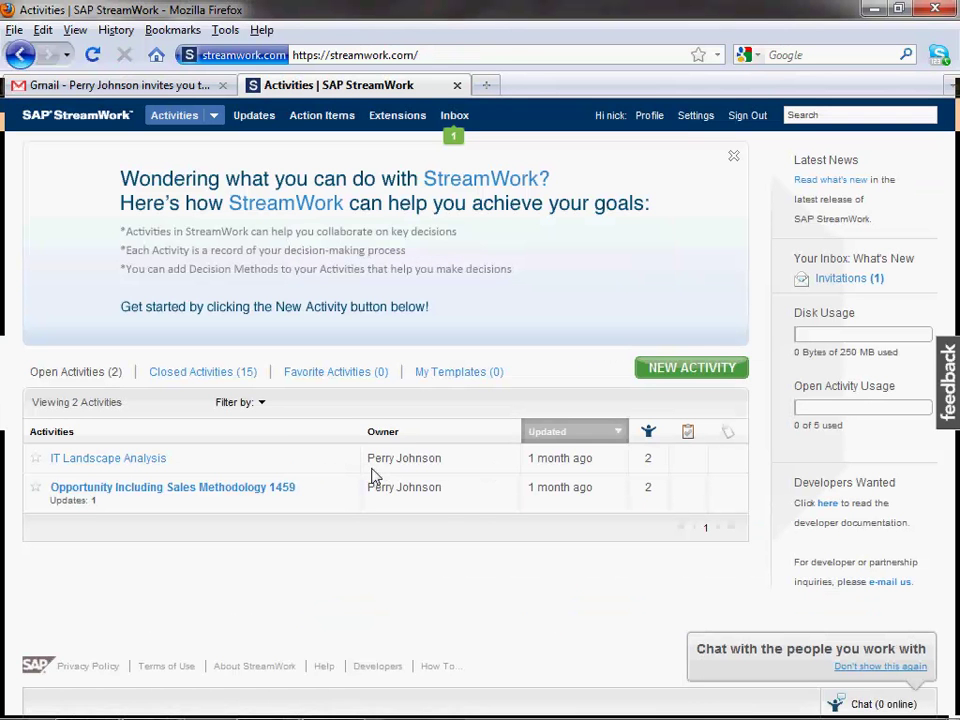
left_click(455, 118)
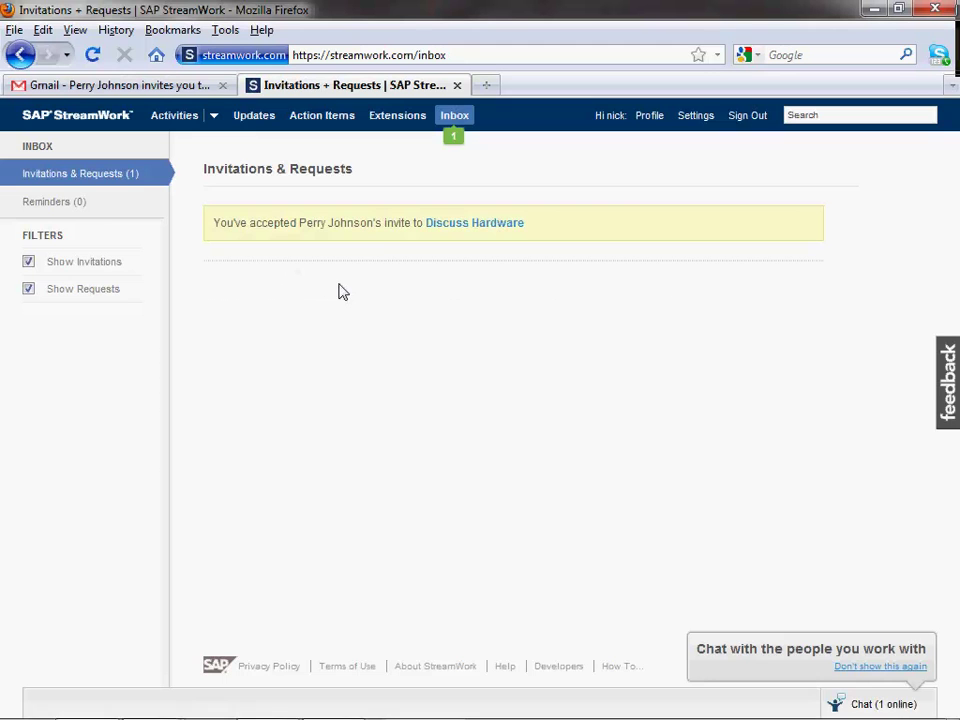
left_click(440, 226)
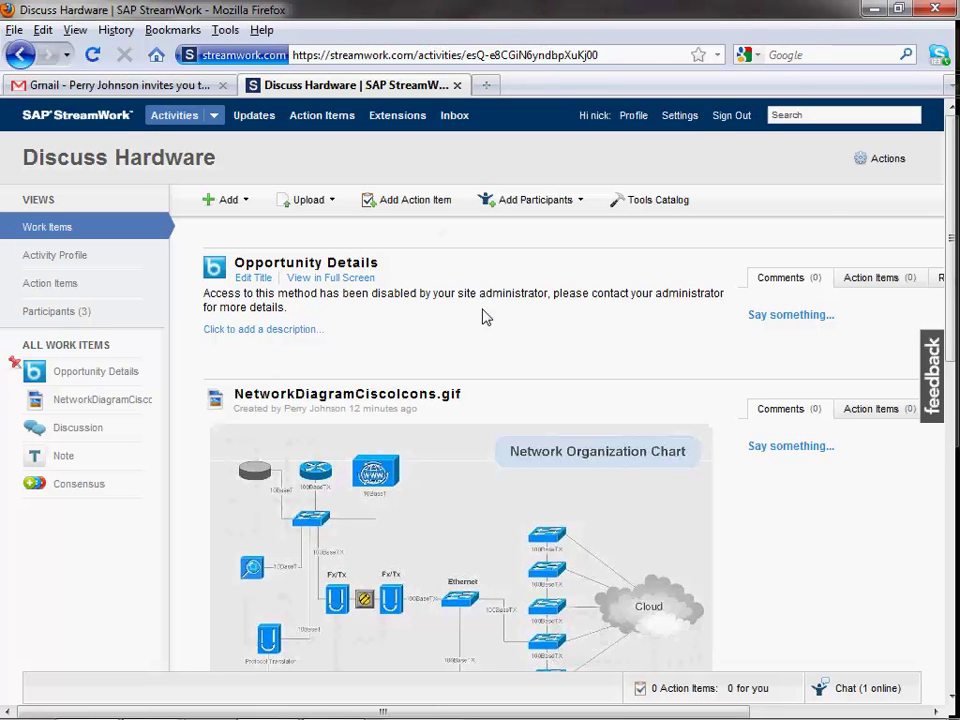
Reply in the Discussion item with "I checked the diagram. This is a piece of cake. I will send you the details tomorrow."
scroll(767, 386, "down", 5)
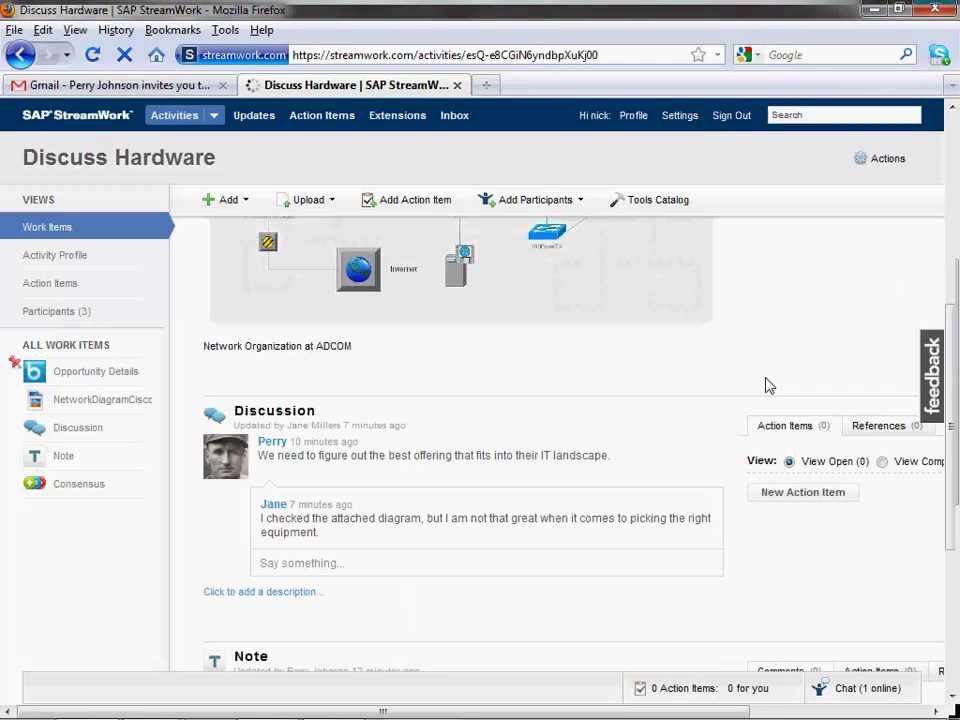
left_click(418, 566)
type("I")
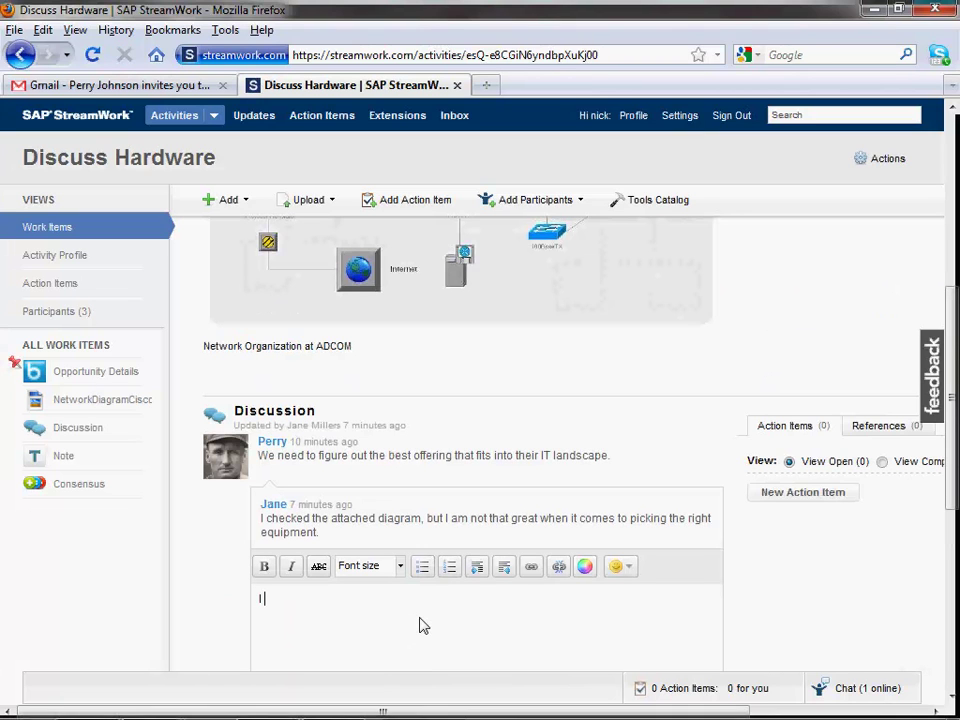
type("checked the diagram. This is a piece of cake. I will send you the details tomorrow.")
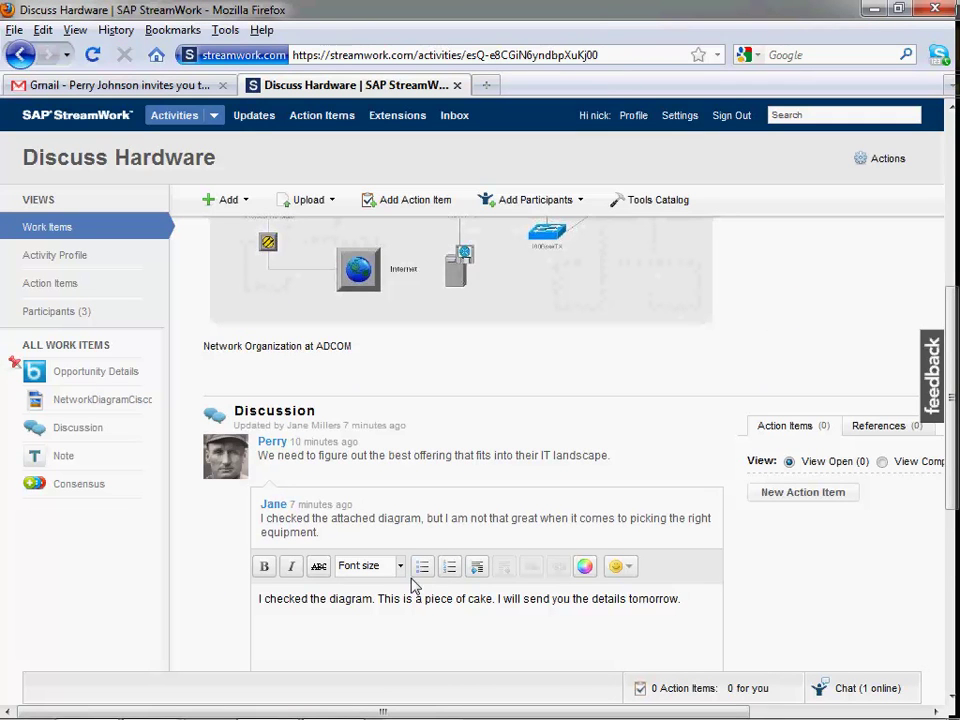
scroll(413, 583, "down", 3)
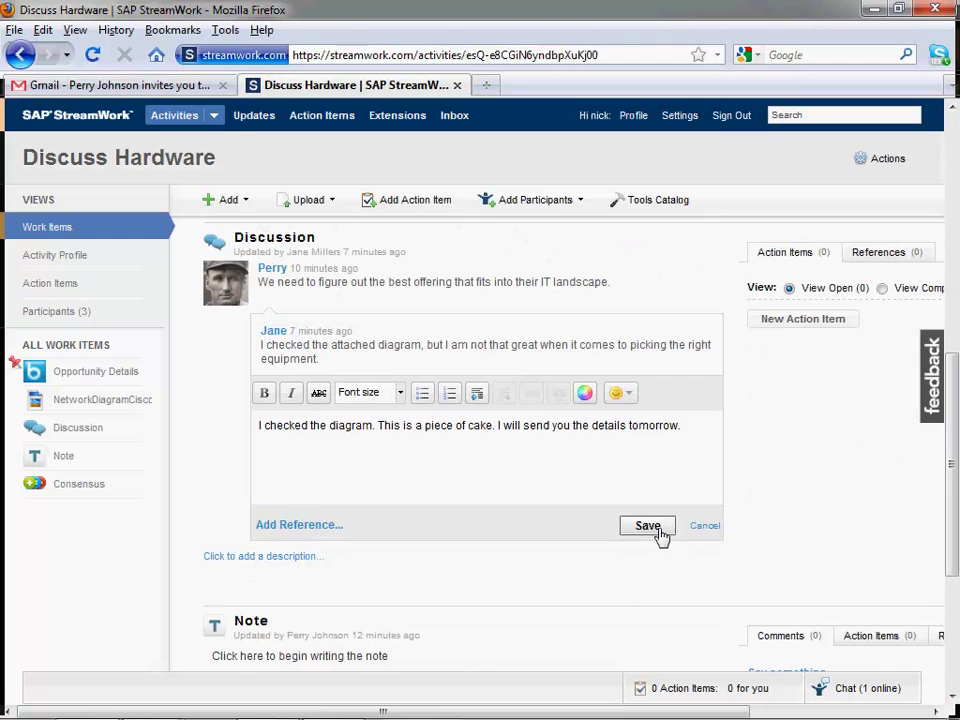
left_click(657, 528)
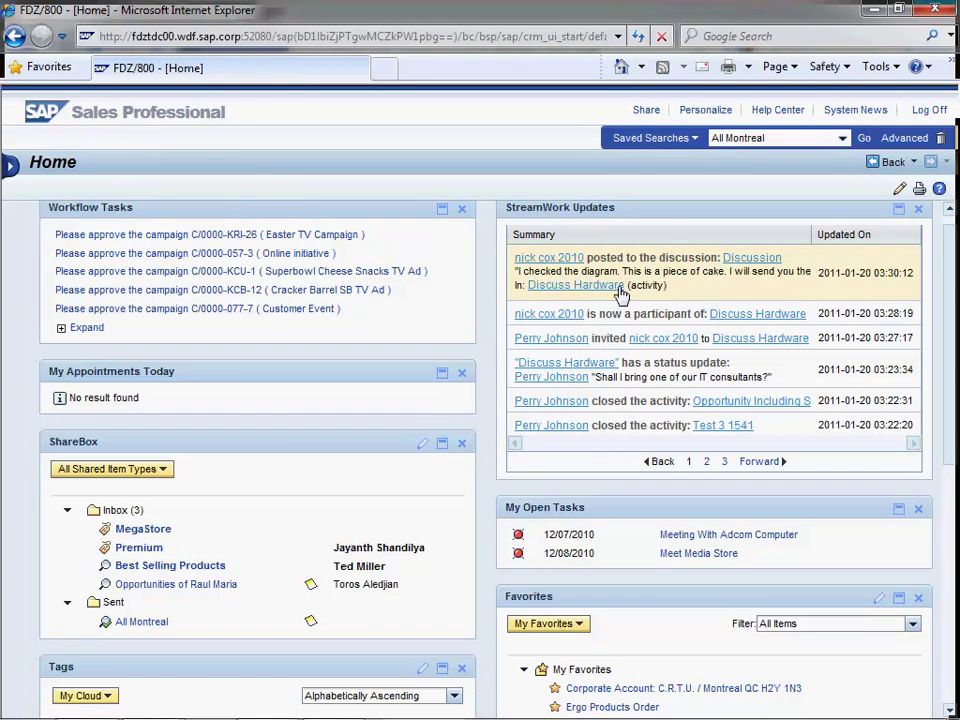
Open the Discussion from the StreamWork updates on the CRM home page and write the reply "Thank you so much," followed by the consultant's first name
left_click(754, 262)
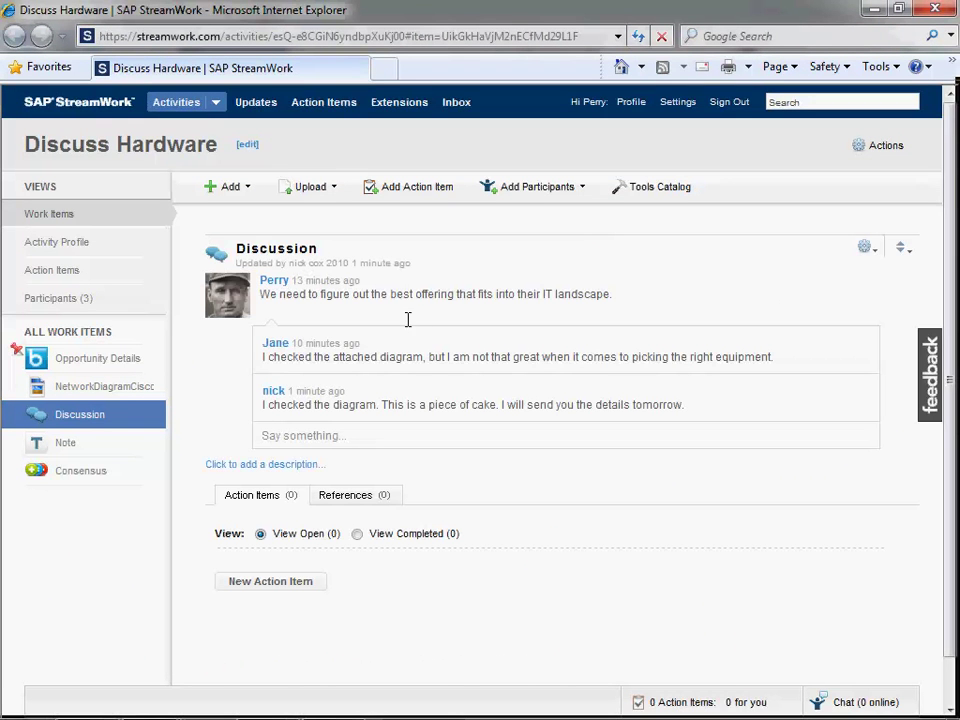
left_click(386, 440)
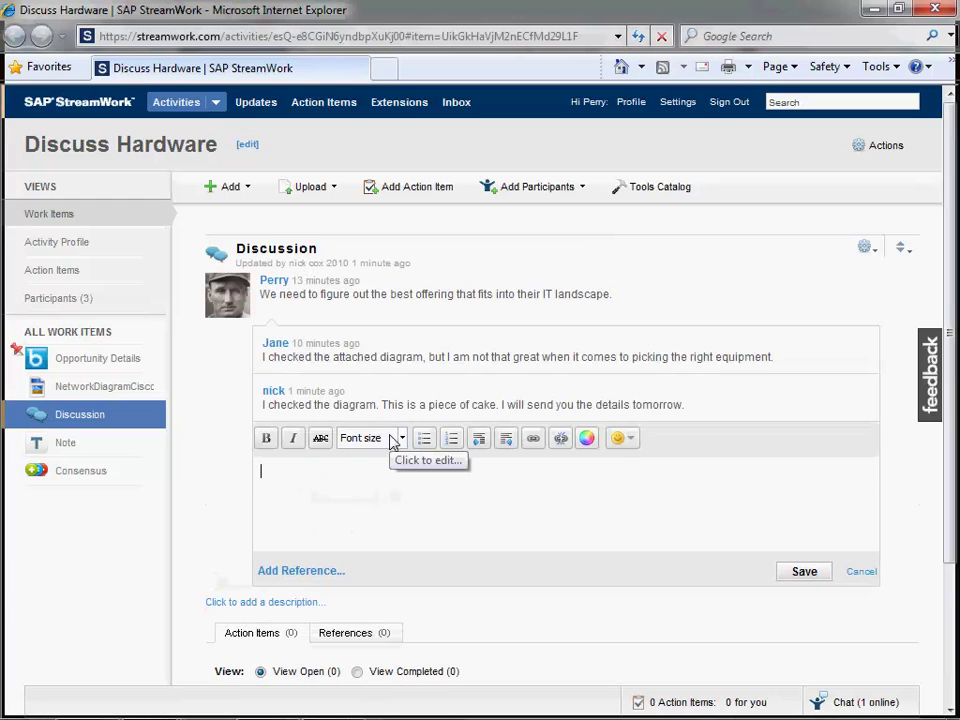
type("Thank you ")
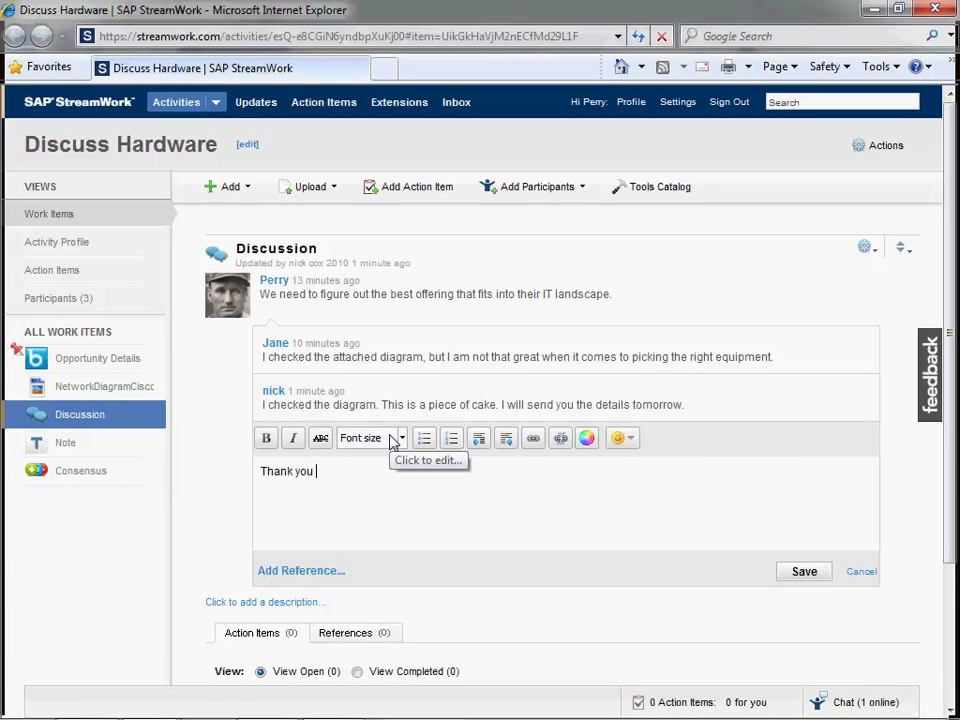
type("so much")
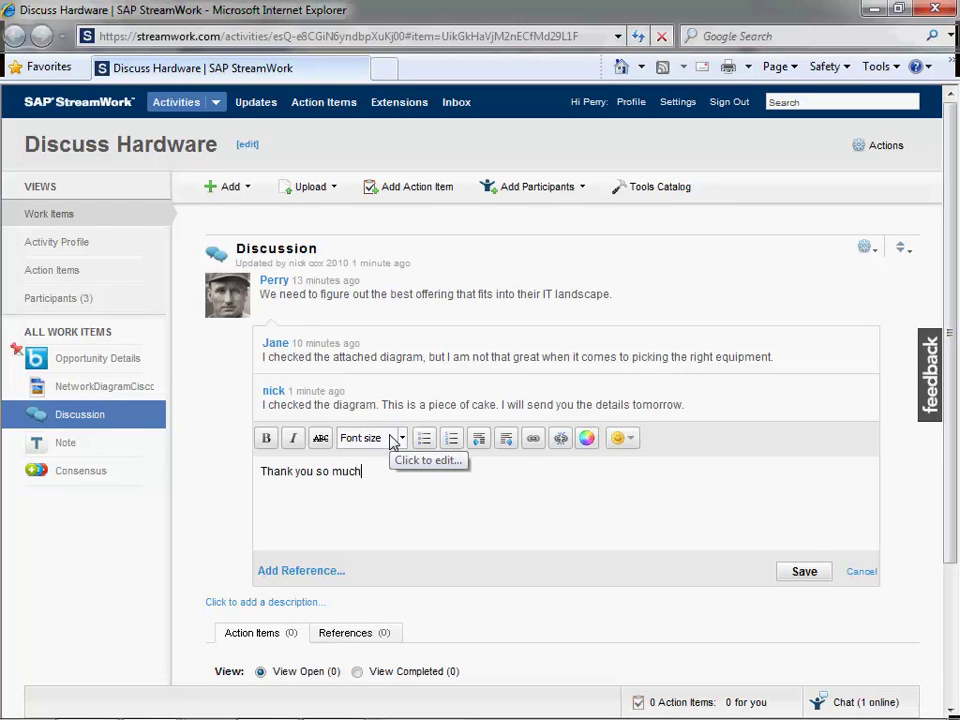
type(". Nick!")
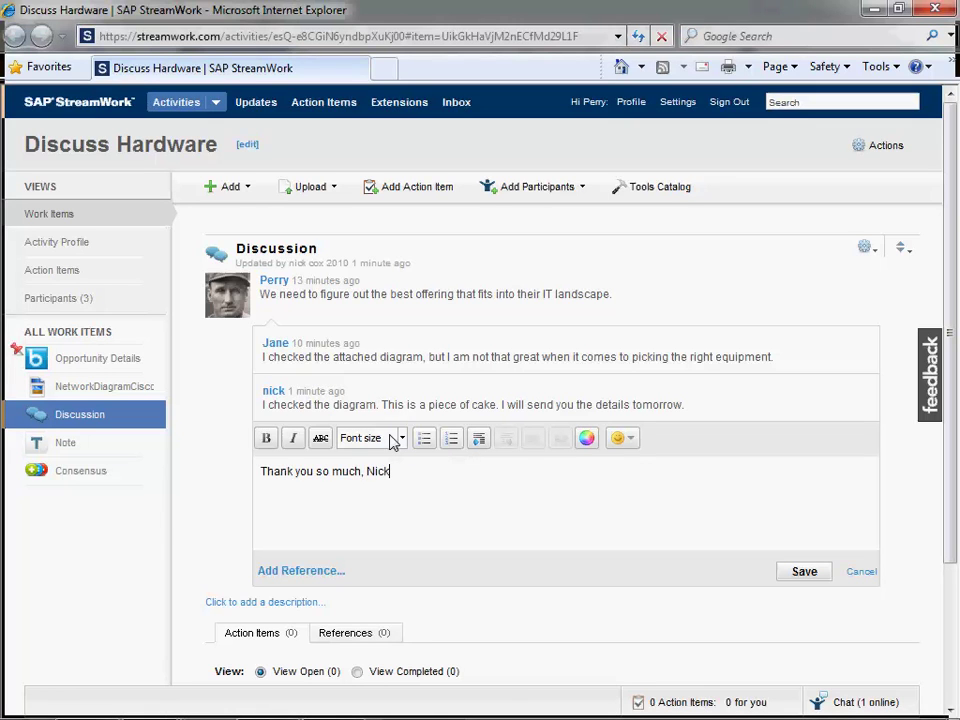